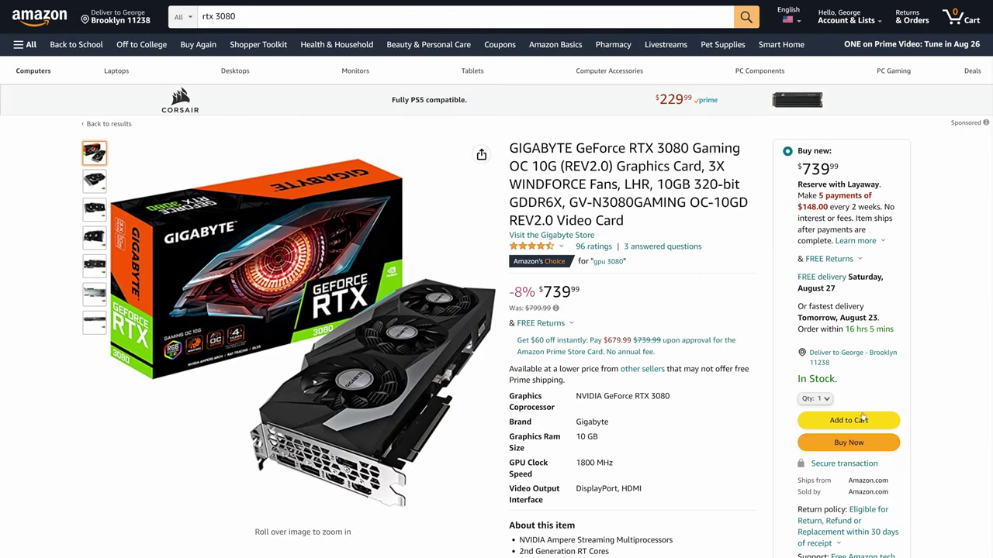
Buy the GIGABYTE RTX 3080 instantly with Buy Now, placing the $812.18 order.
click(848, 442)
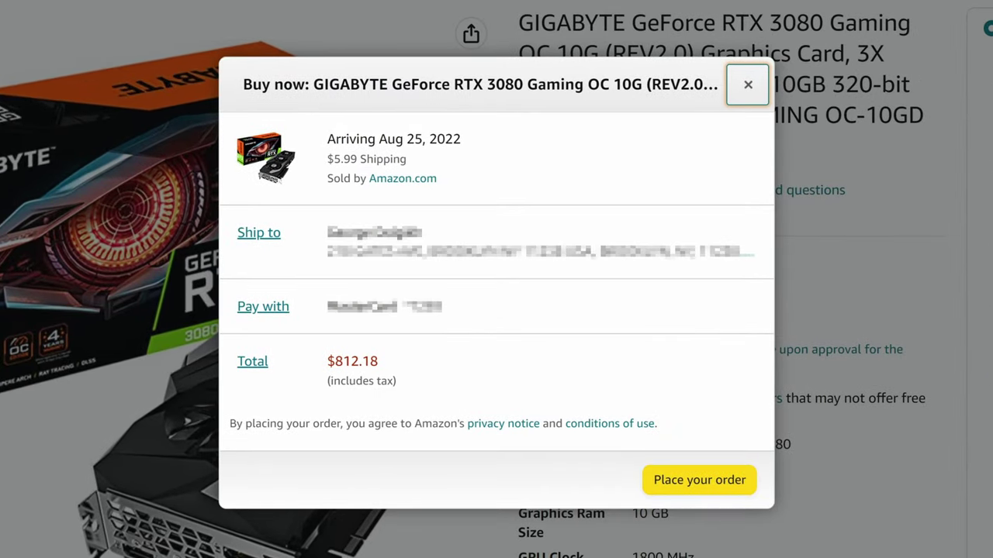
click(696, 487)
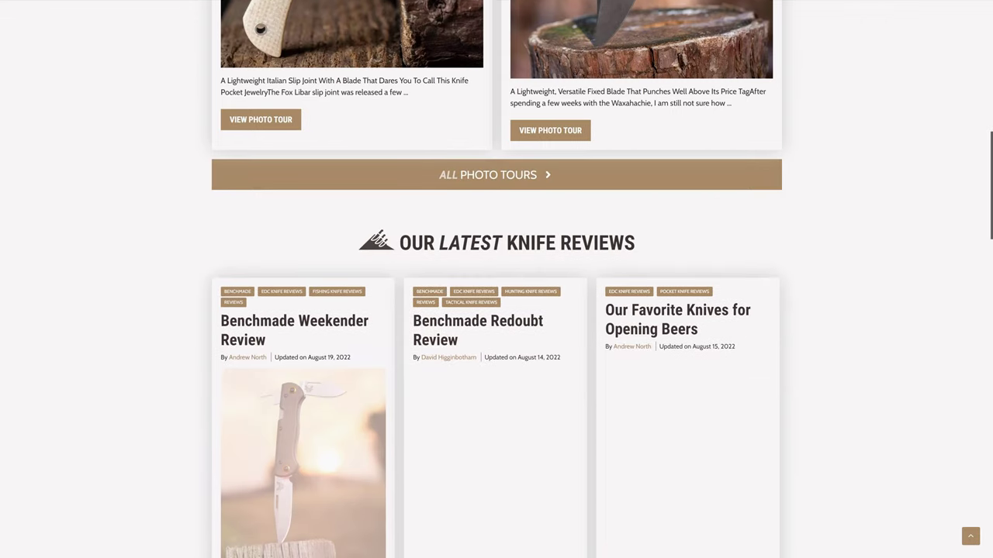
scroll(496, 280, down, 7)
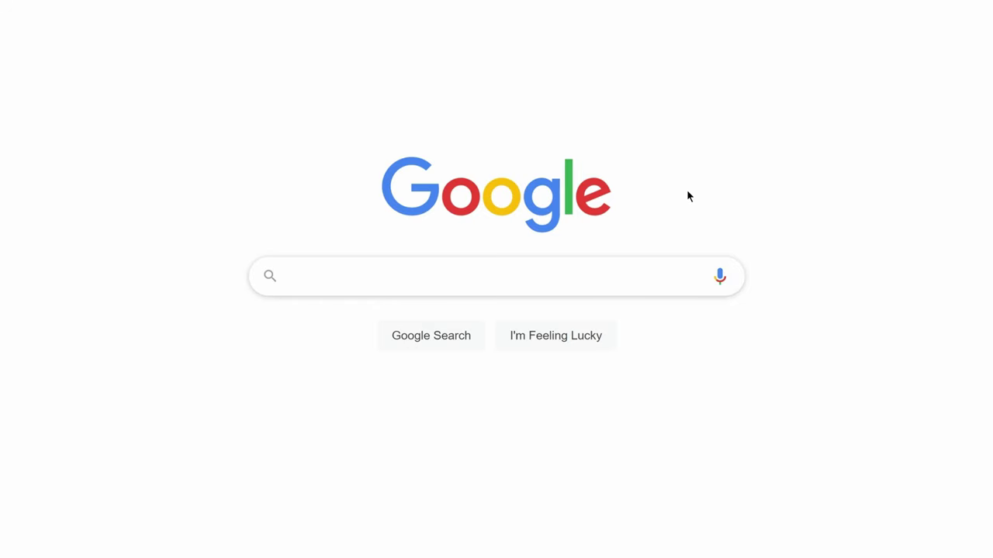
Search Google for 'best knives for camping' and scroll through the results.
text(best knives for camping)
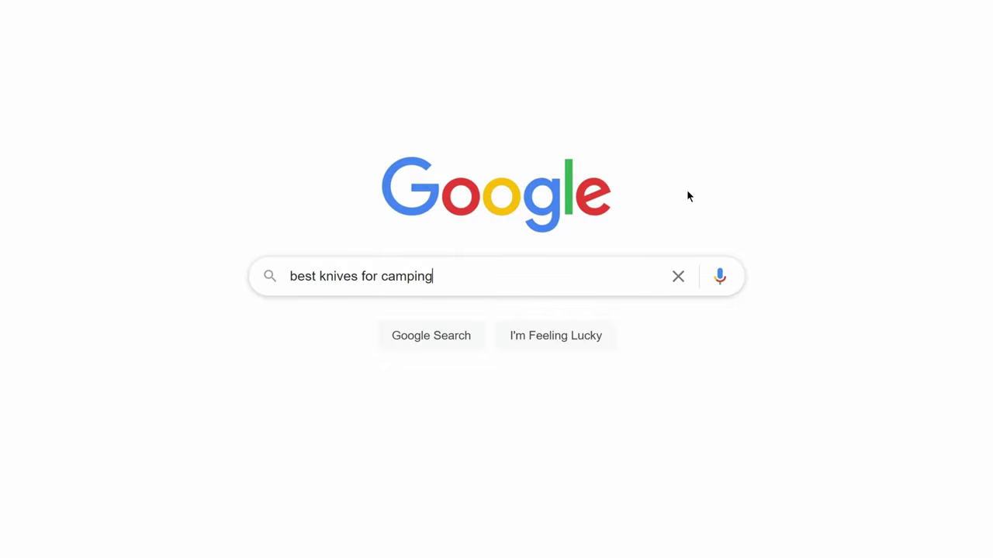
key(Return)
scroll(836, 282, down, 5)
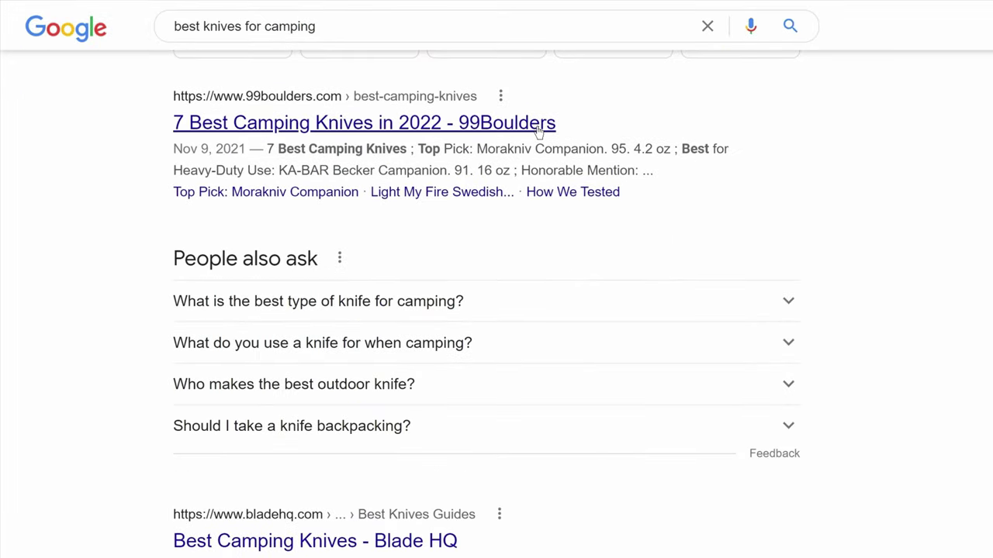
scroll(769, 204, down, 3)
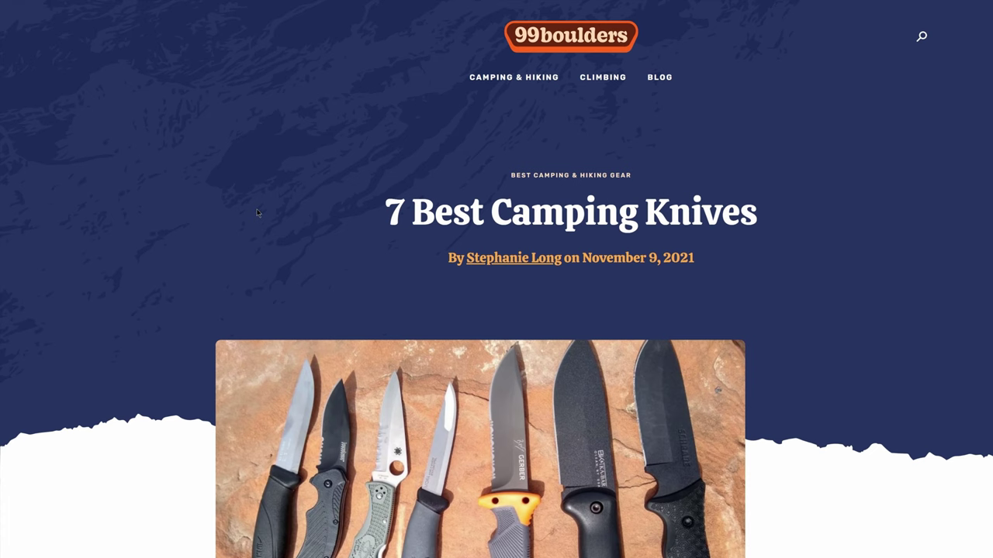
scroll(258, 213, down, 7)
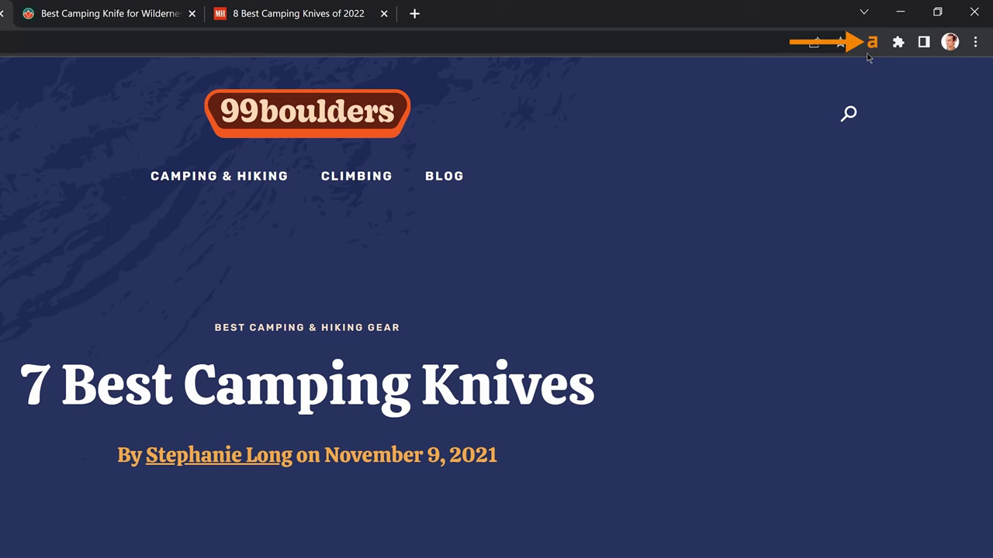
In the Ahrefs toolbar, list the article's External outgoing links and scroll through the Amazon affiliate links.
click(873, 42)
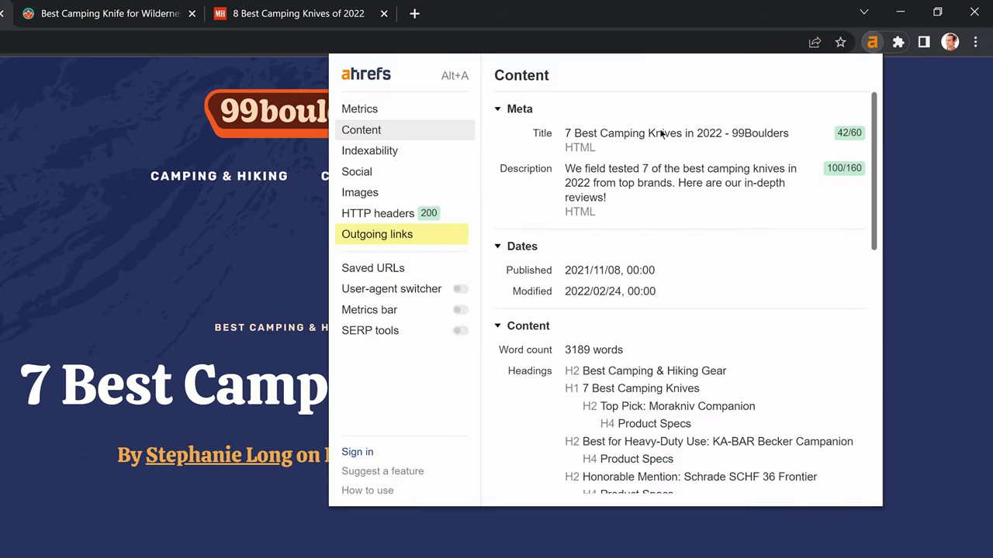
click(453, 236)
click(692, 113)
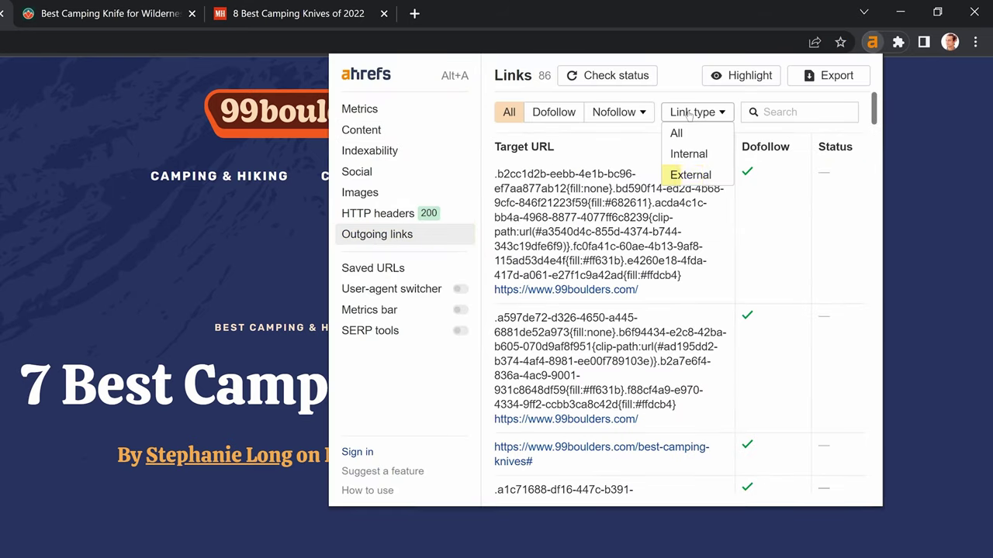
click(706, 175)
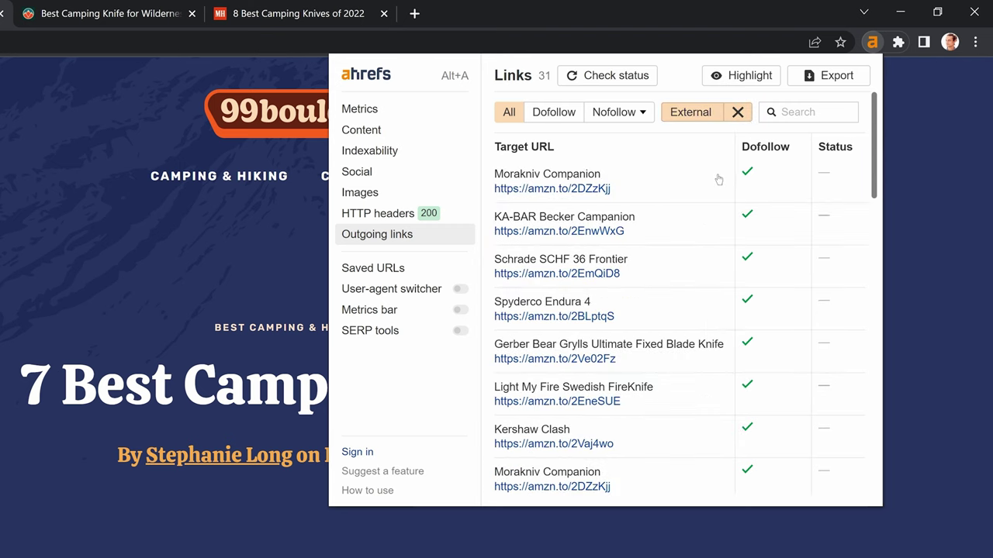
scroll(718, 179, down, 3)
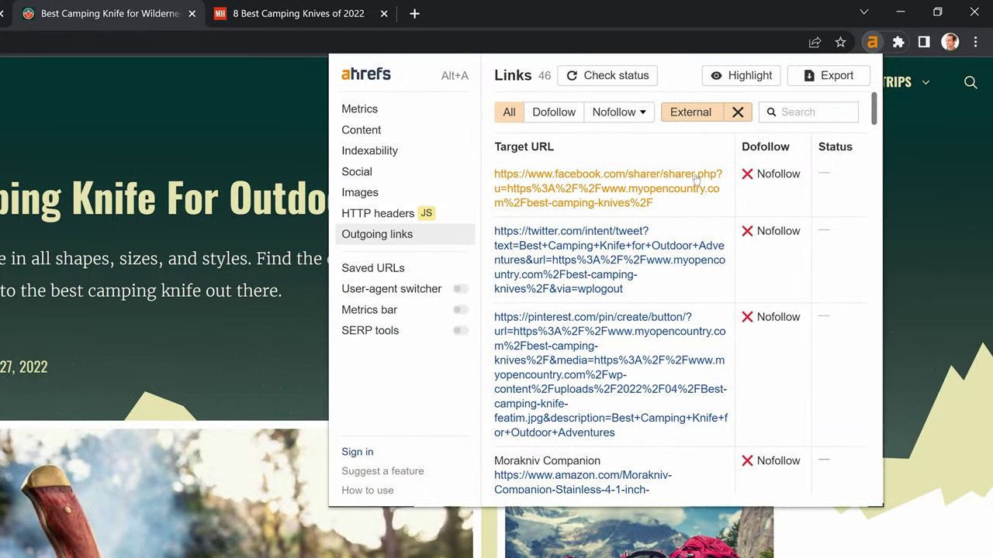
scroll(695, 178, down, 5)
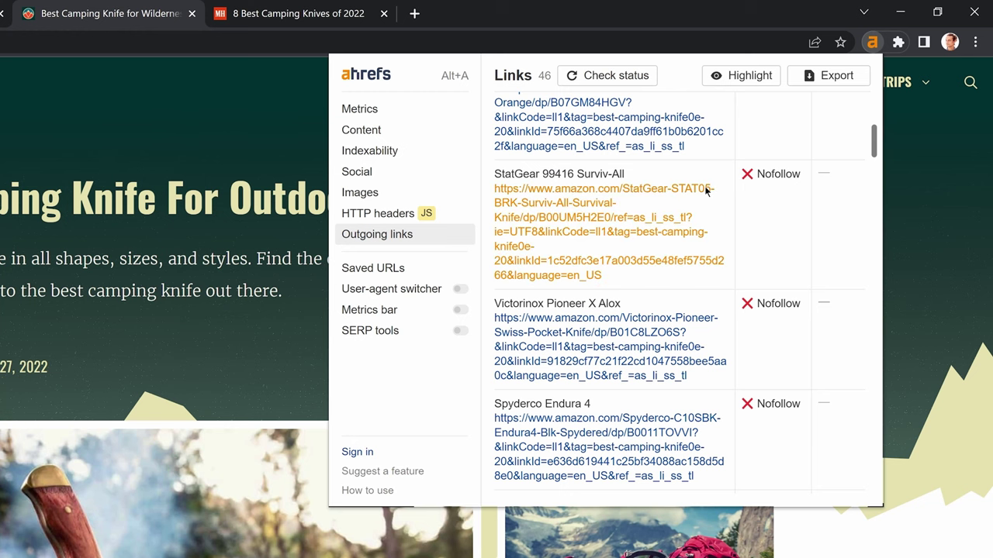
scroll(707, 190, down, 10)
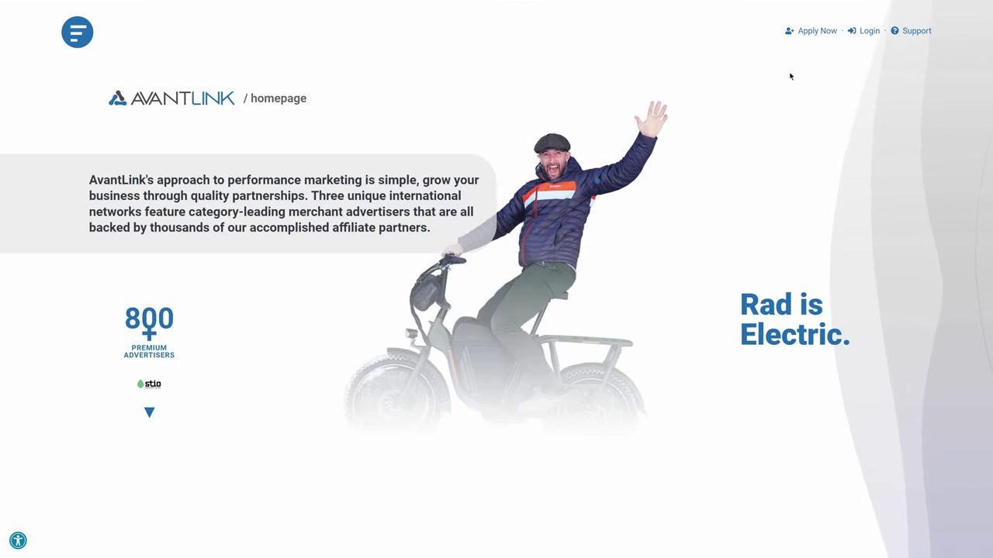
Start an AvantLink application via Apply Now, choosing the Publisher/Affiliate option.
click(811, 34)
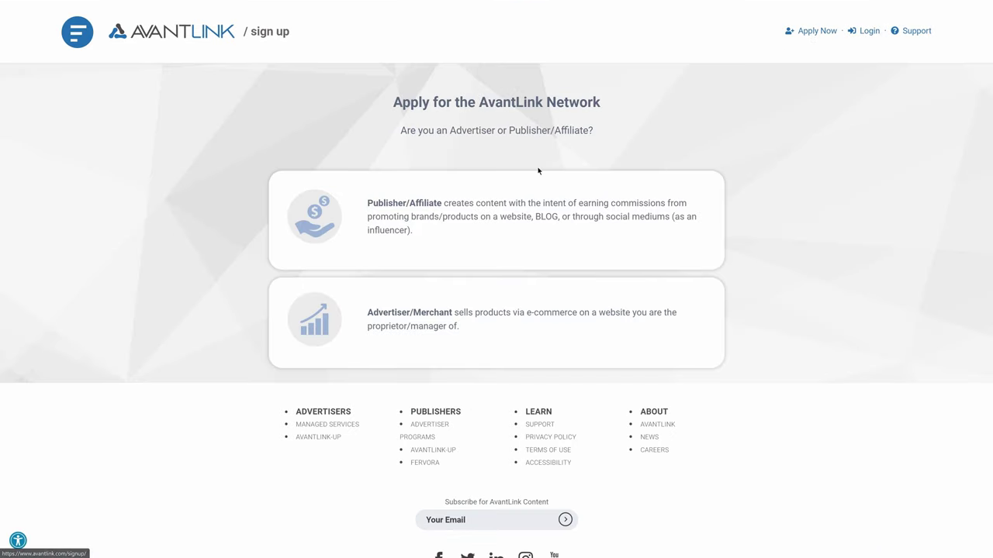
click(503, 216)
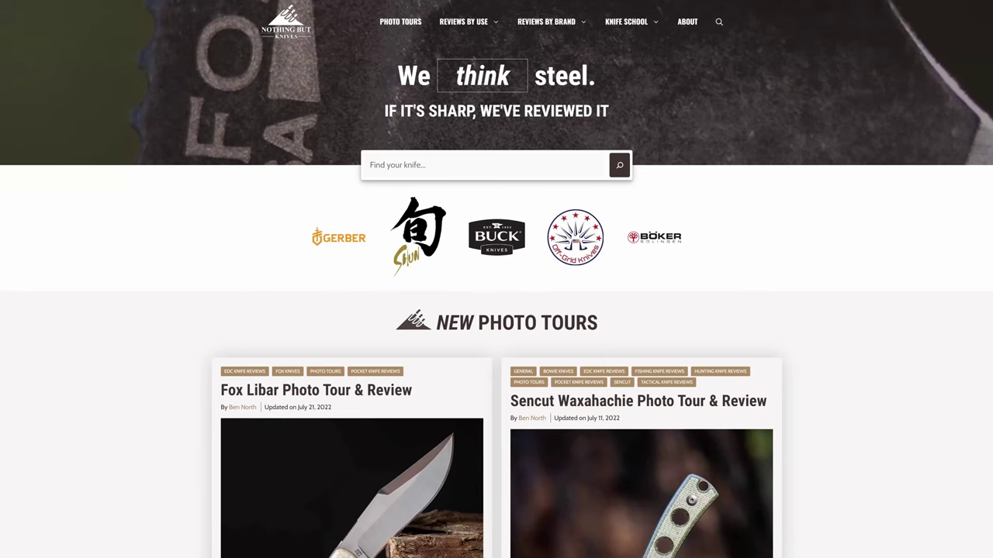
Scroll through the knife reviews on the nothingbutknives.com homepage.
scroll(497, 279, down, 5)
scroll(496, 280, down, 5)
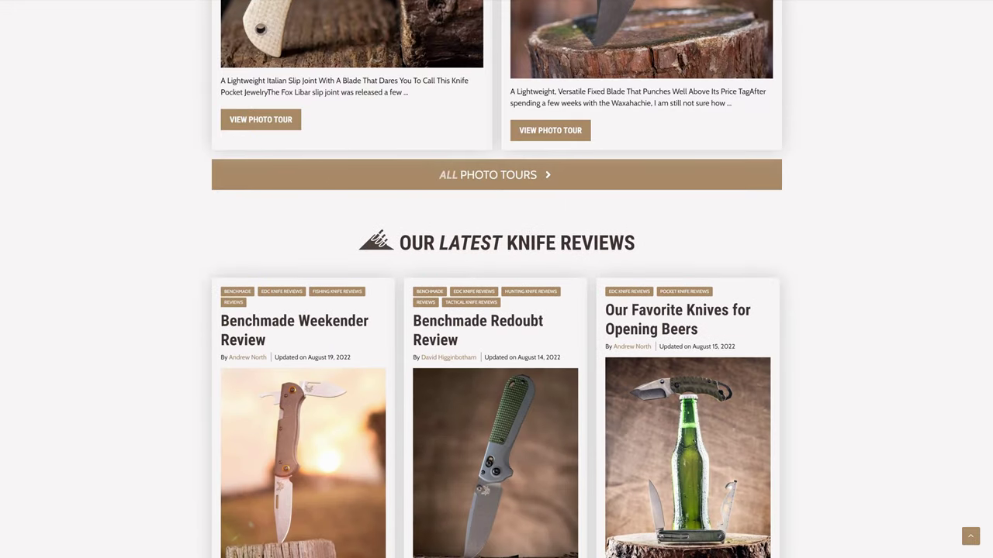
scroll(496, 280, down, 6)
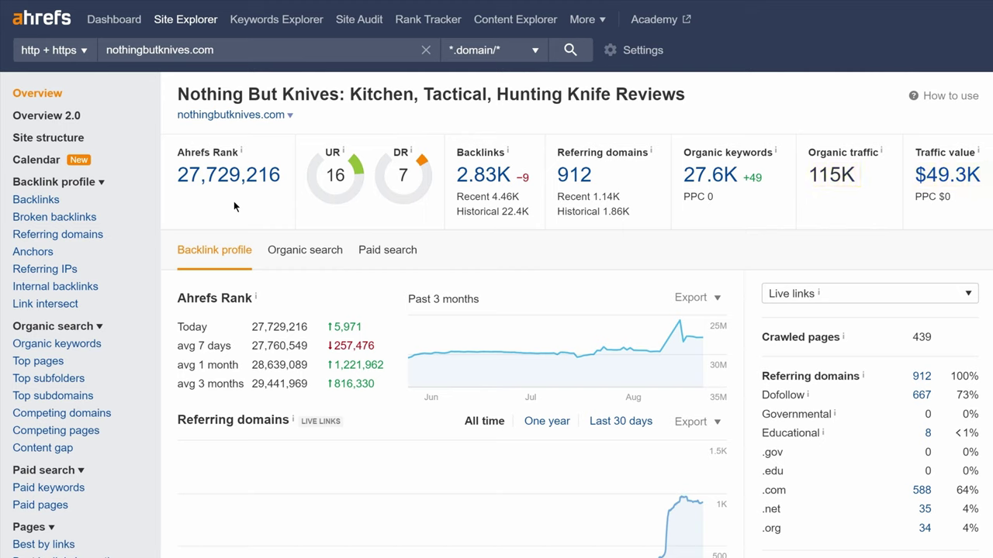
Open nothingbutknives.com's Linked Domains report and sort it by Links from target.
scroll(233, 201, down, 5)
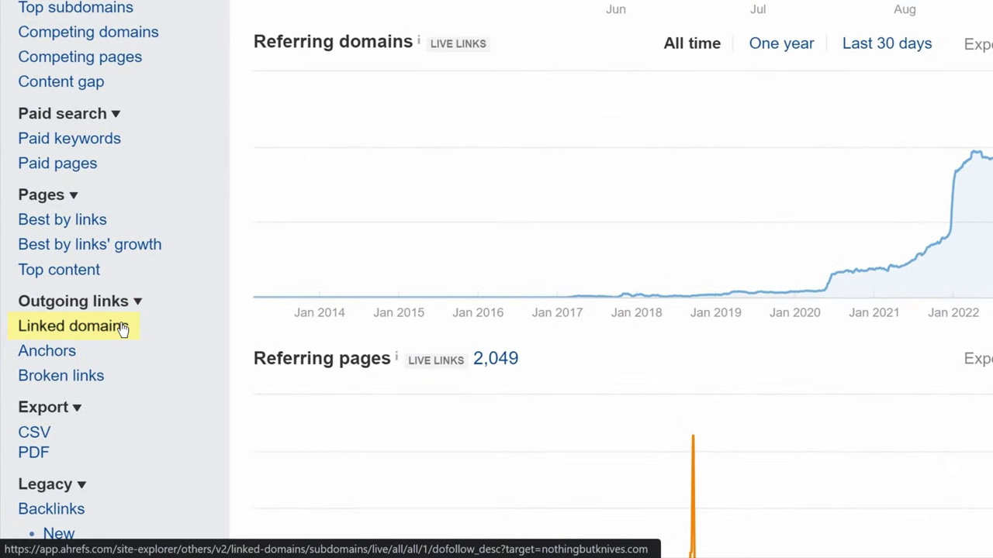
click(122, 328)
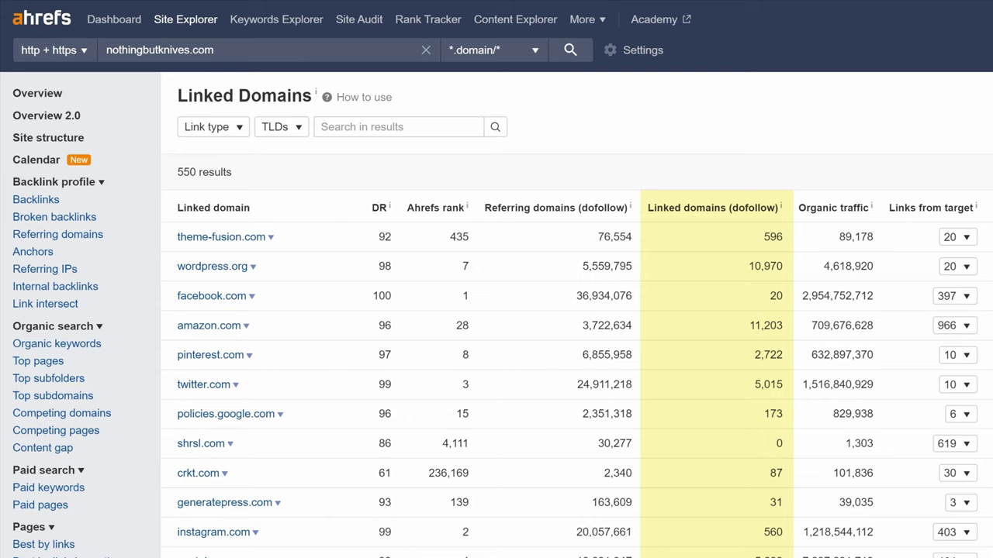
click(906, 210)
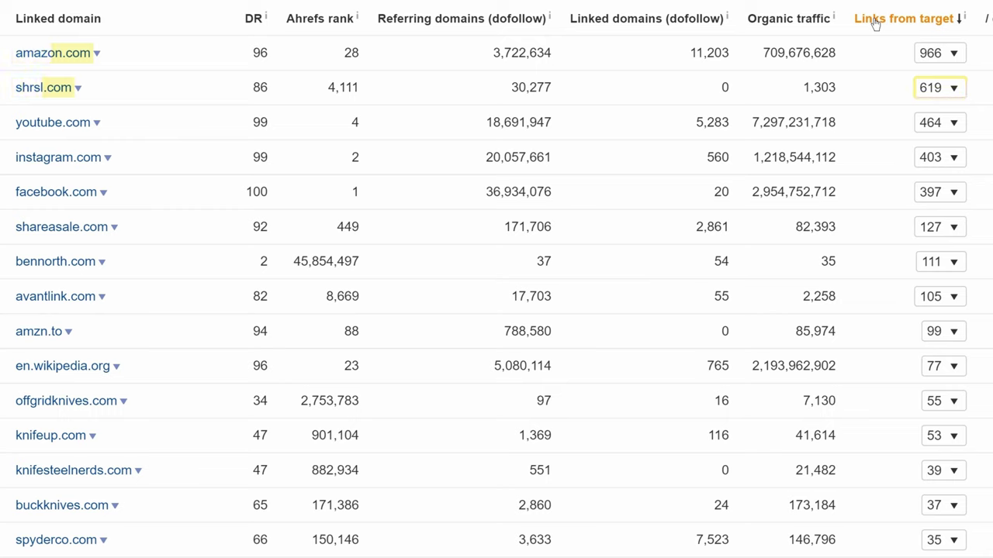
Expand the 619 shrsl.com links, then the 105 avantlink.com links to Buck Knives.
click(953, 90)
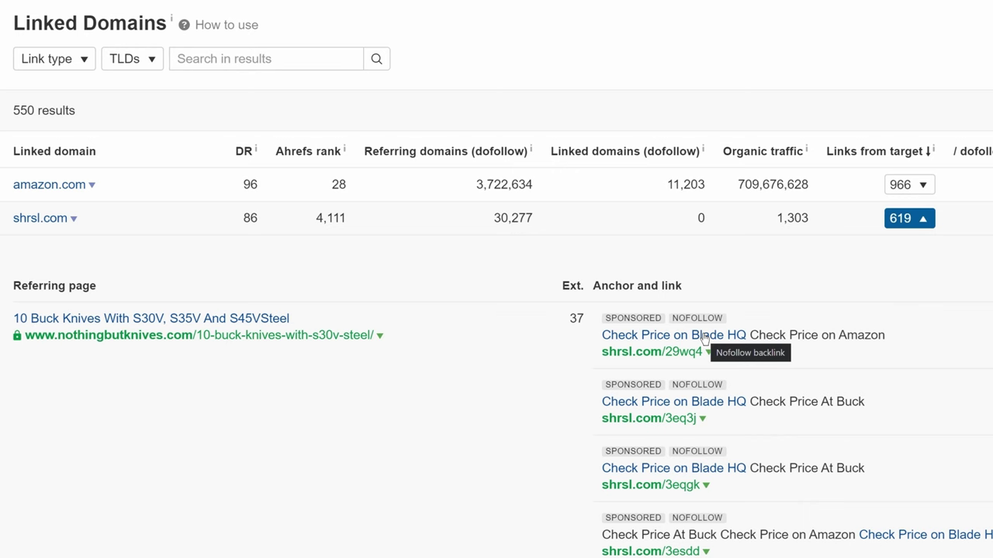
scroll(703, 339, down, 6)
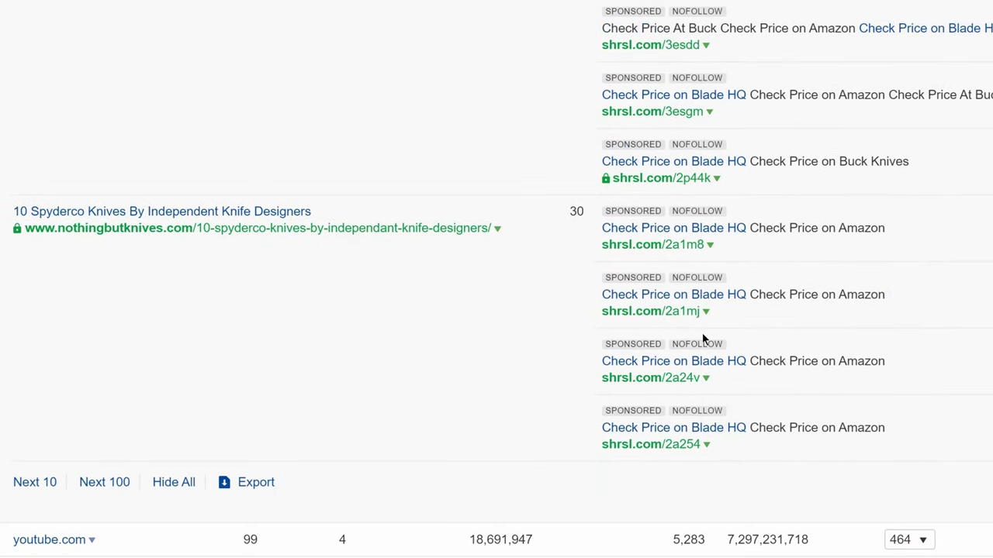
scroll(703, 339, down, 5)
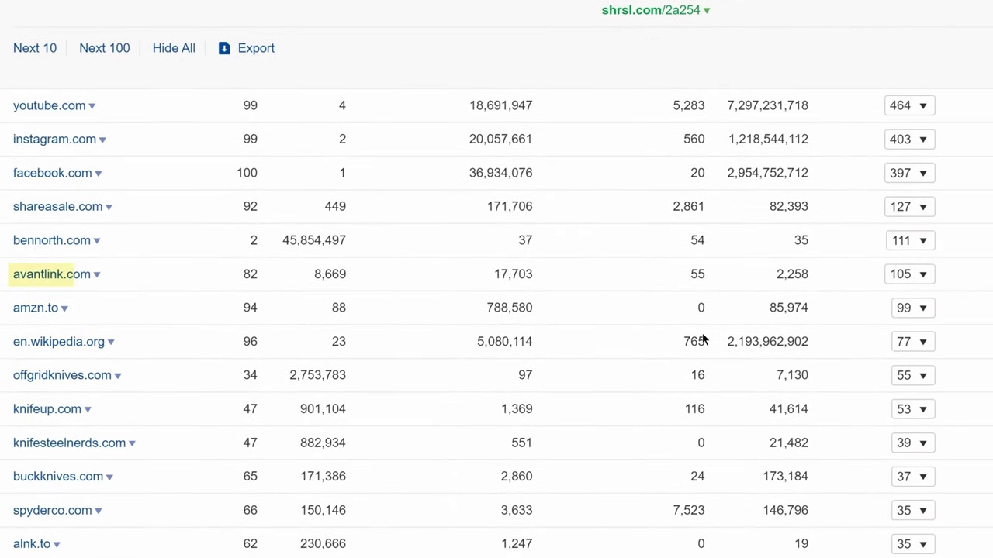
click(902, 274)
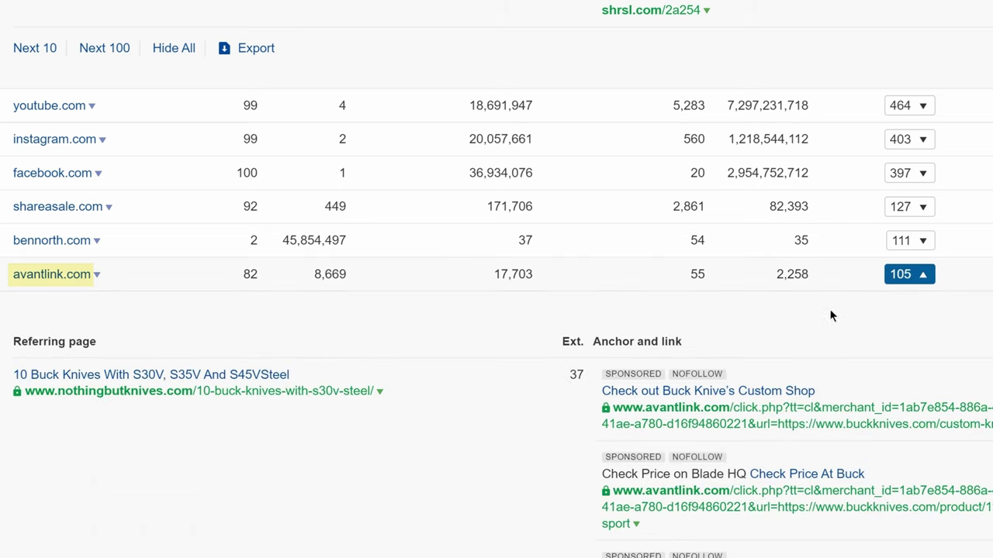
Follow the Buck Knives Custom Shop link, then open the Affiliate Program page offering 10% commission.
click(721, 392)
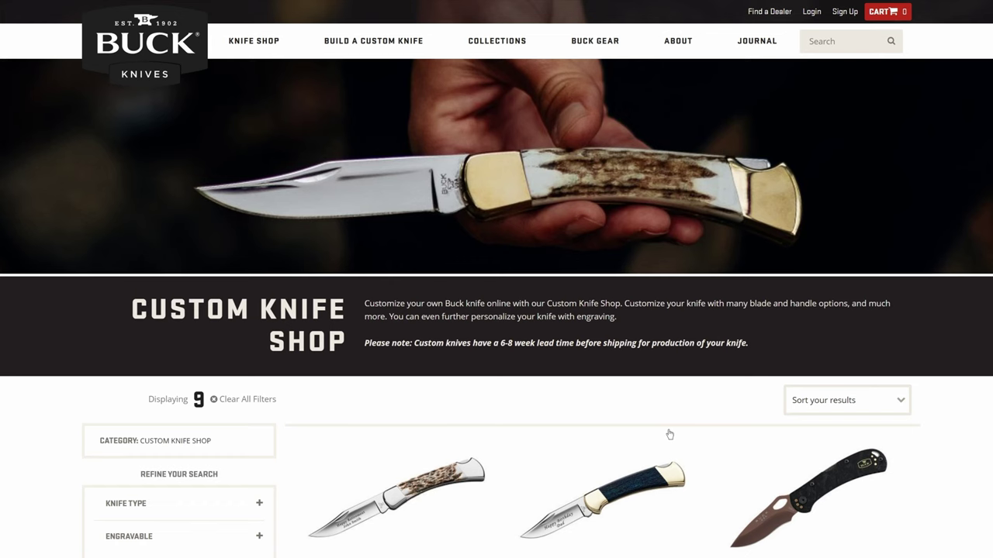
scroll(669, 435, down, 15)
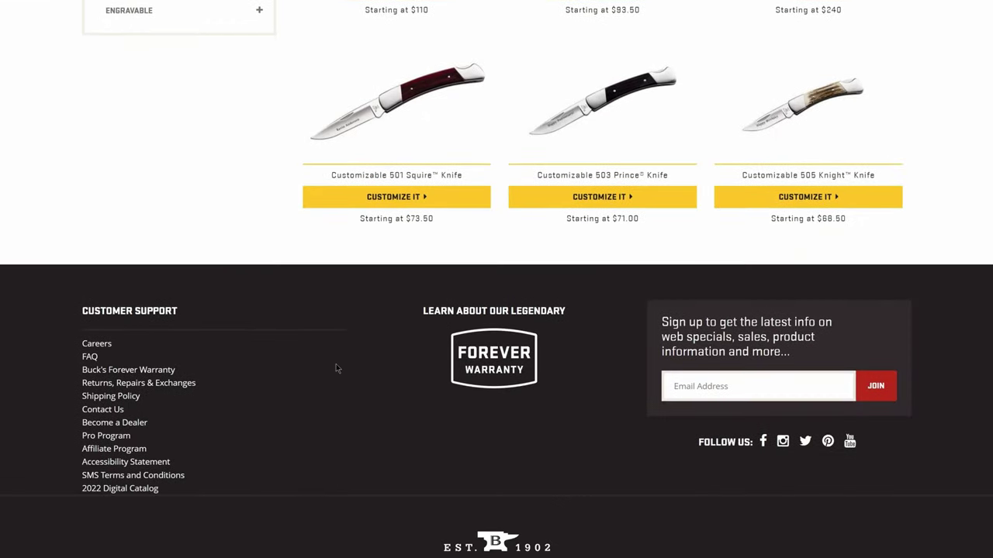
click(133, 452)
scroll(134, 454, down, 3)
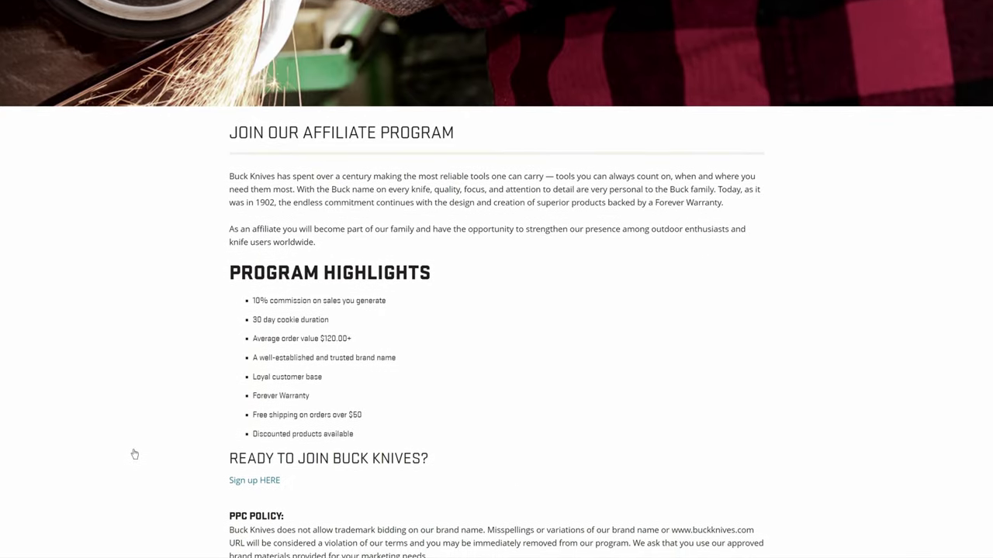